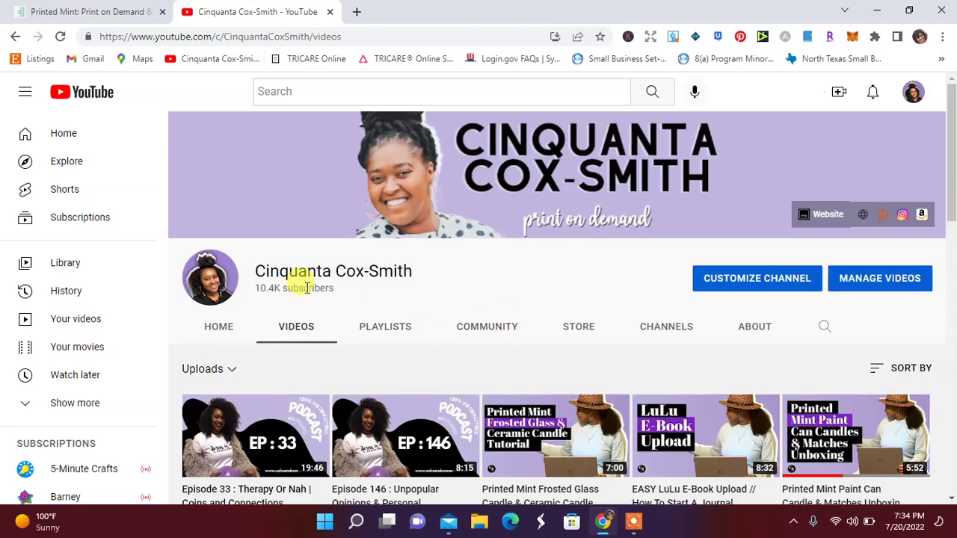
Step: Switch from the YouTube channel tab to the open Printed Mint site
{"action": "left_click", "coordinate": [59, 7]}
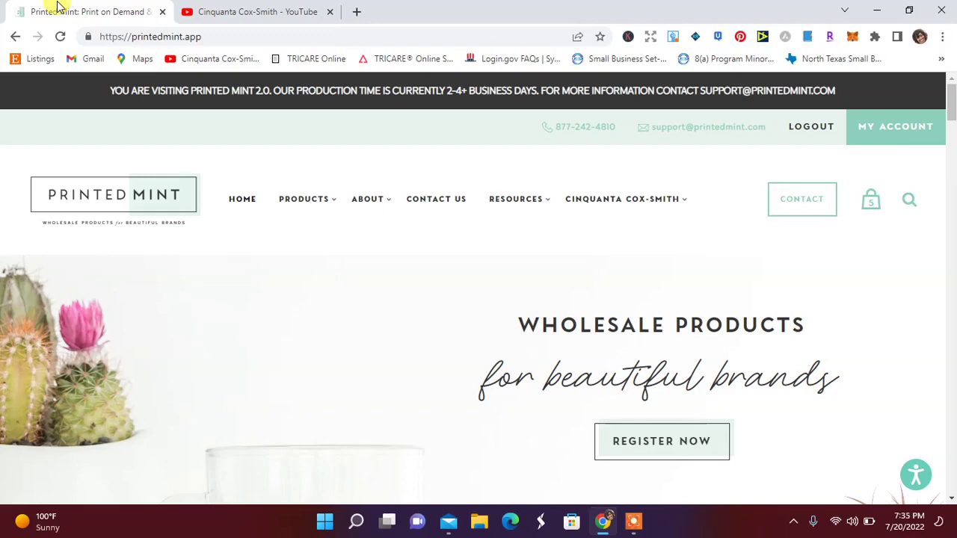
{"action": "mouse_move", "coordinate": [305, 199]}
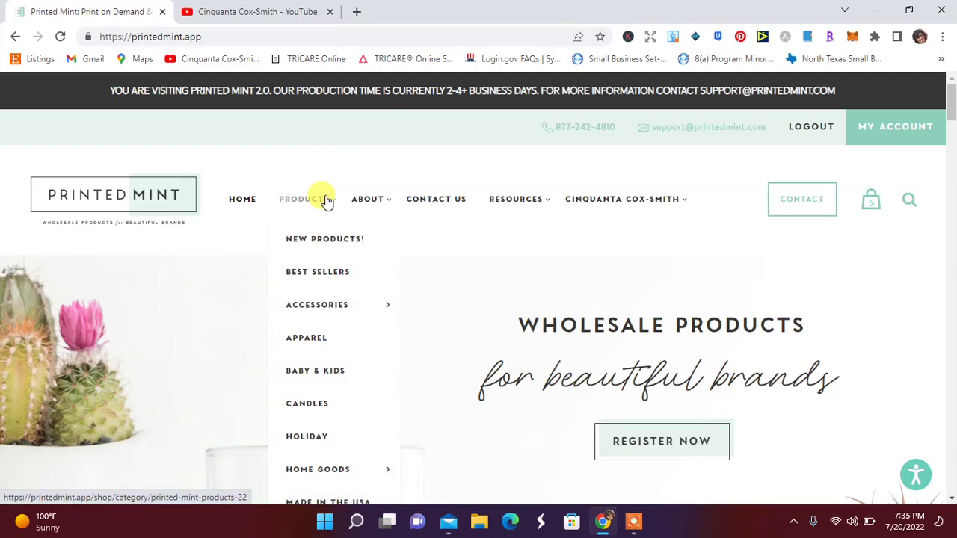
Step: Scroll through the New Products listing and open the Candle Tin 8oz Classic Collection
{"action": "left_click", "coordinate": [321, 239]}
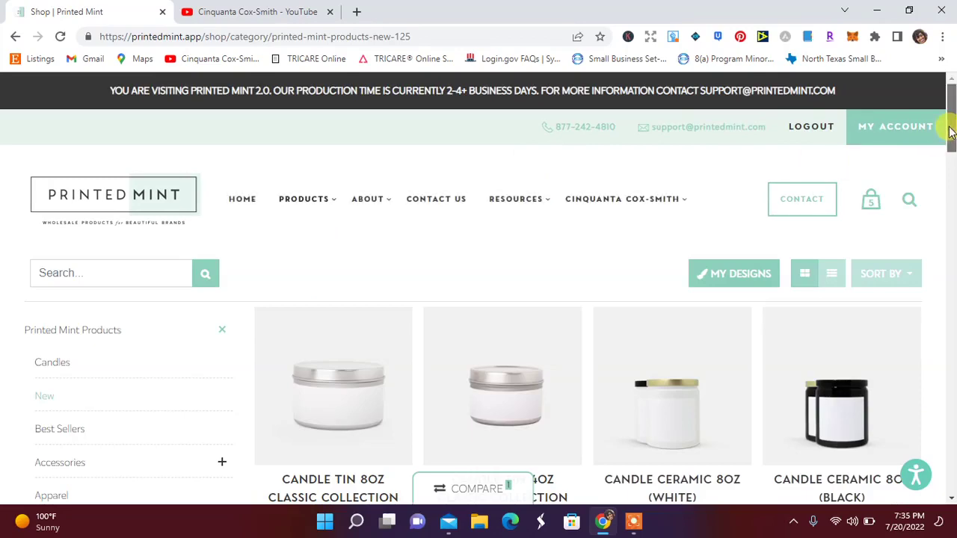
{"action": "left_click_drag", "start_coordinate": [950, 132], "coordinate": [950, 142]}
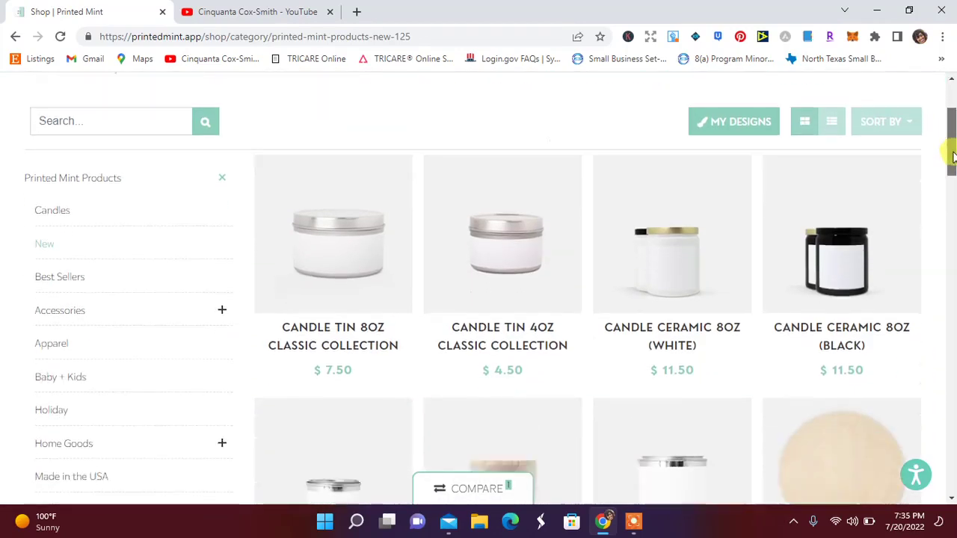
{"action": "mouse_move", "coordinate": [950, 142]}
{"action": "left_mouse_down"}
{"action": "mouse_move", "coordinate": [950, 190]}
{"action": "mouse_move", "coordinate": [954, 165]}
{"action": "left_mouse_up"}
{"action": "scroll", "coordinate": [950, 158], "scroll_direction": "up", "scroll_amount": 2}
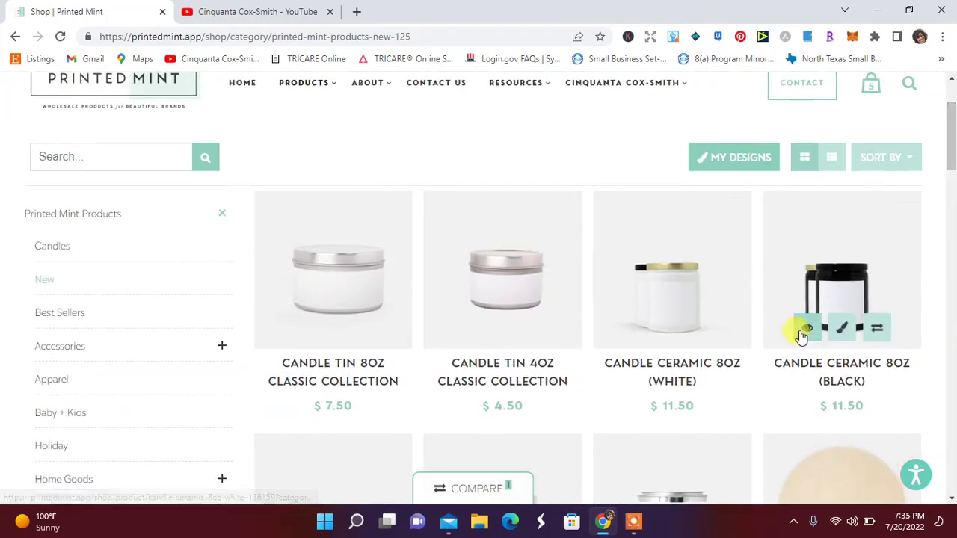
{"action": "left_click_drag", "start_coordinate": [950, 160], "coordinate": [949, 138]}
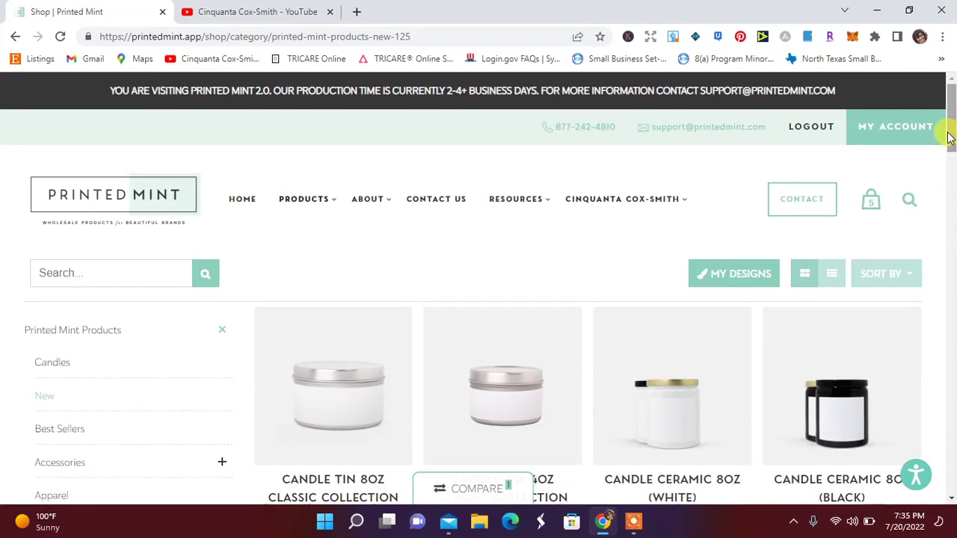
{"action": "scroll", "coordinate": [950, 129], "scroll_direction": "down", "scroll_amount": 1}
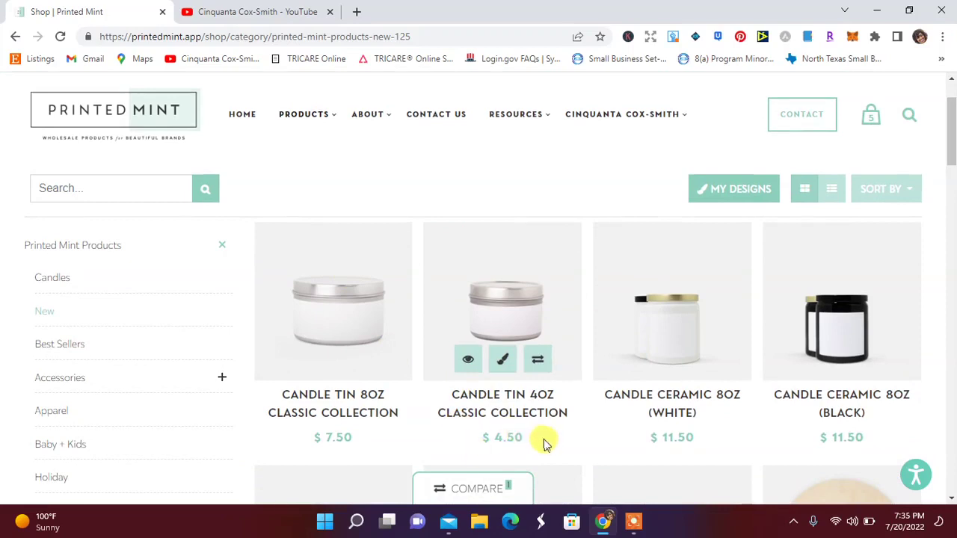
{"action": "mouse_move", "coordinate": [503, 404]}
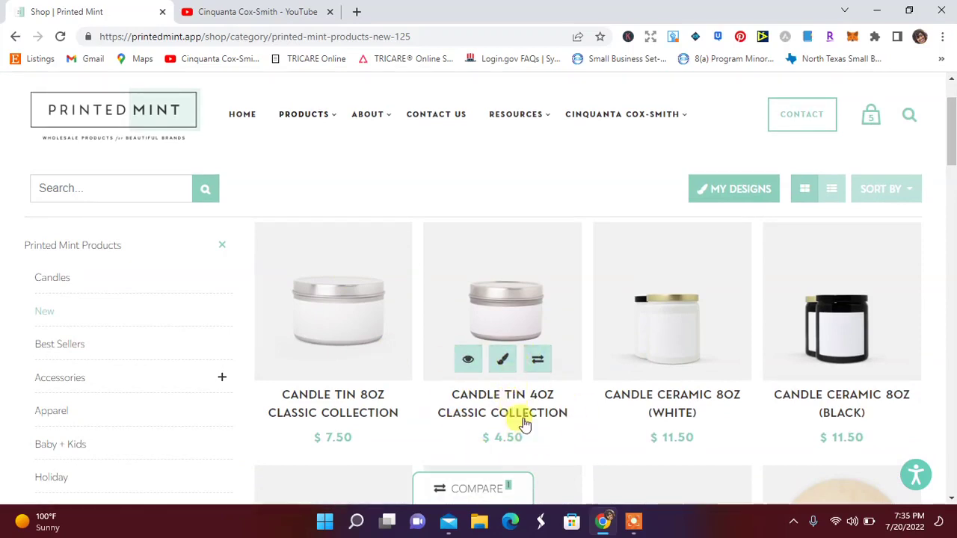
{"action": "left_click", "coordinate": [340, 314]}
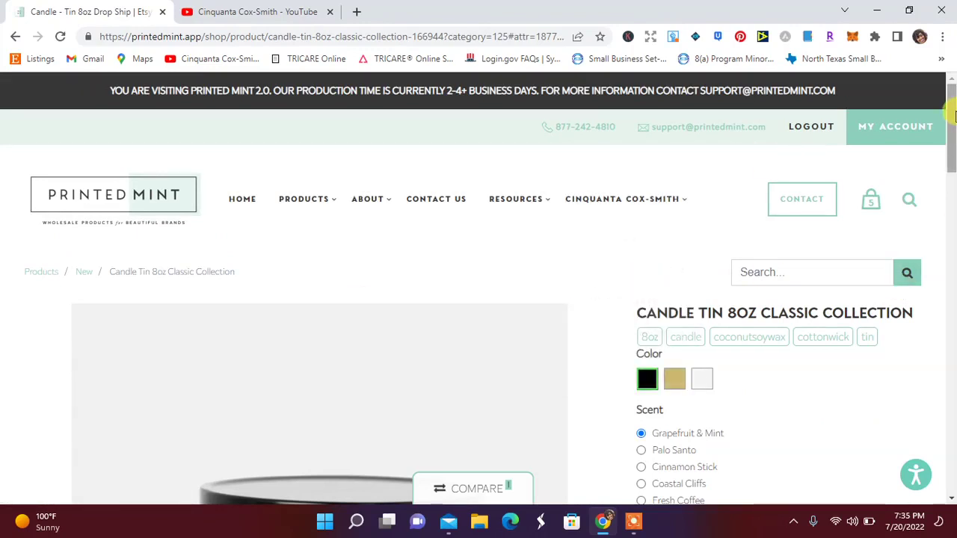
Step: Page through the candle tin photos, including the black-lid one, and read the Product Info specifications
{"action": "left_click_drag", "start_coordinate": [950, 116], "coordinate": [950, 155]}
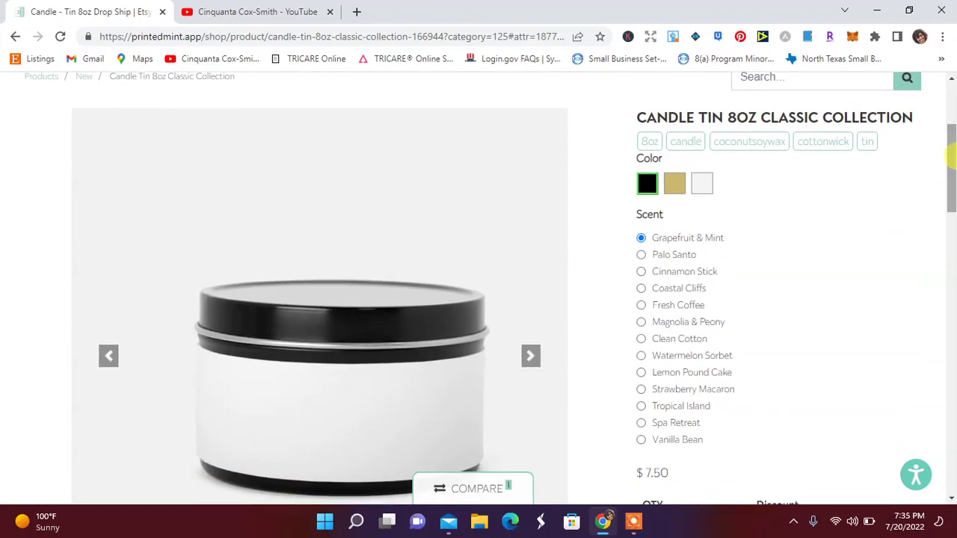
{"action": "left_click", "coordinate": [528, 366]}
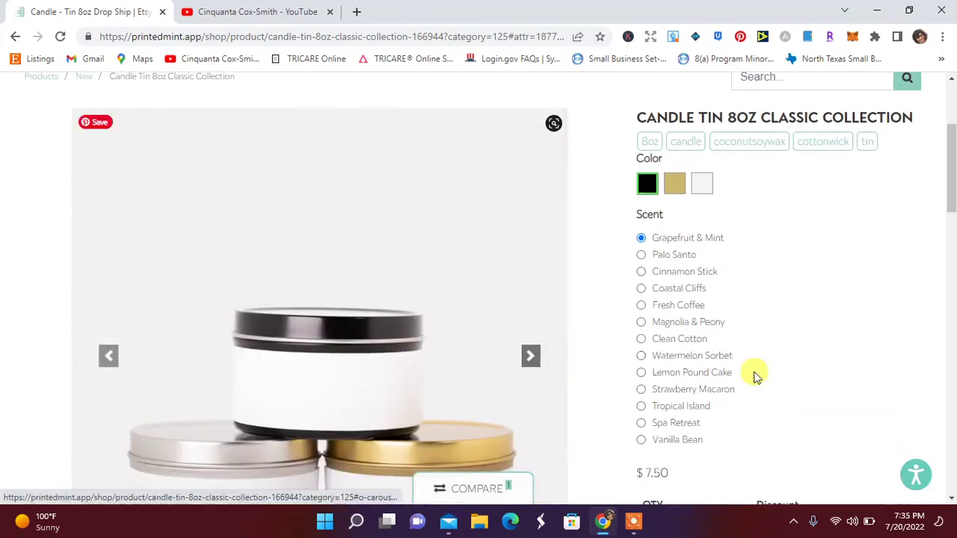
{"action": "left_click_drag", "start_coordinate": [950, 150], "coordinate": [950, 195]}
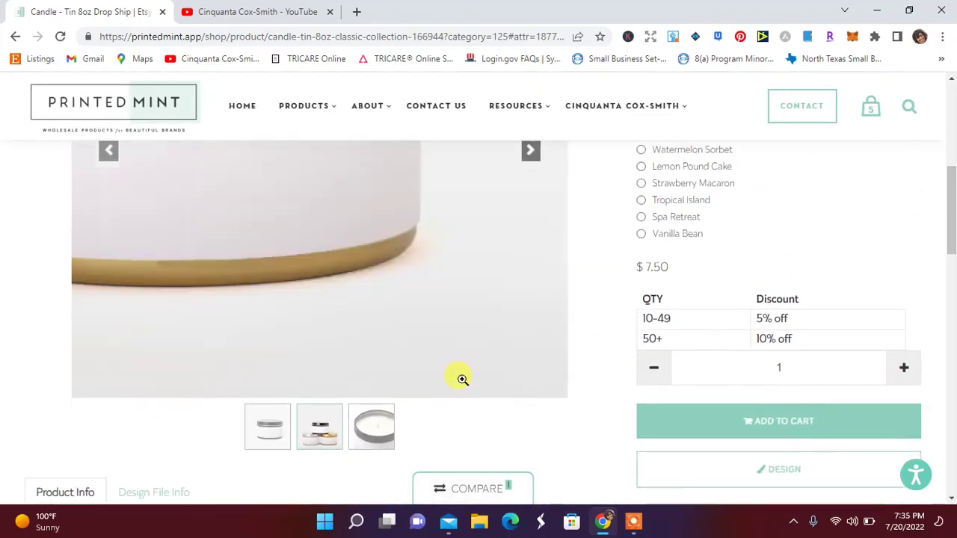
{"action": "left_click", "coordinate": [385, 436]}
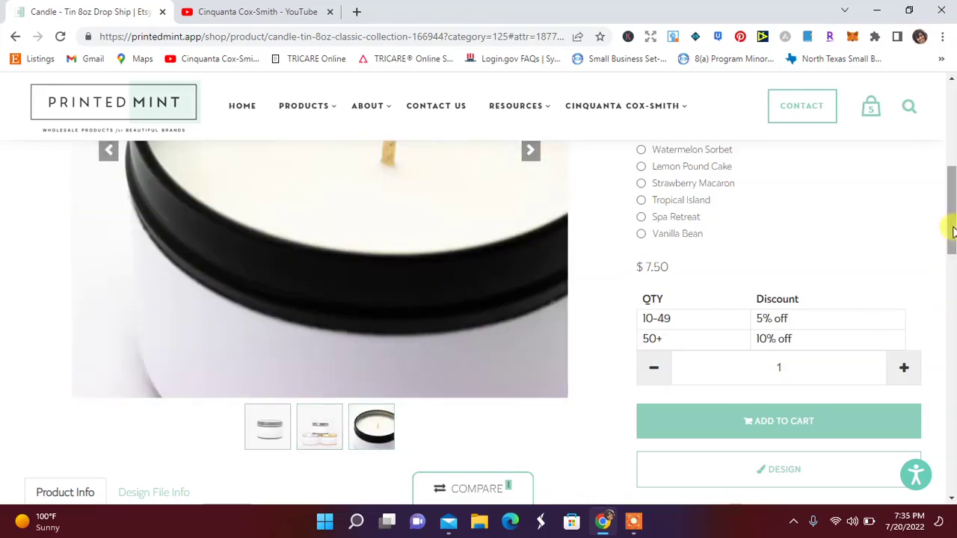
{"action": "left_click_drag", "start_coordinate": [950, 224], "coordinate": [950, 284]}
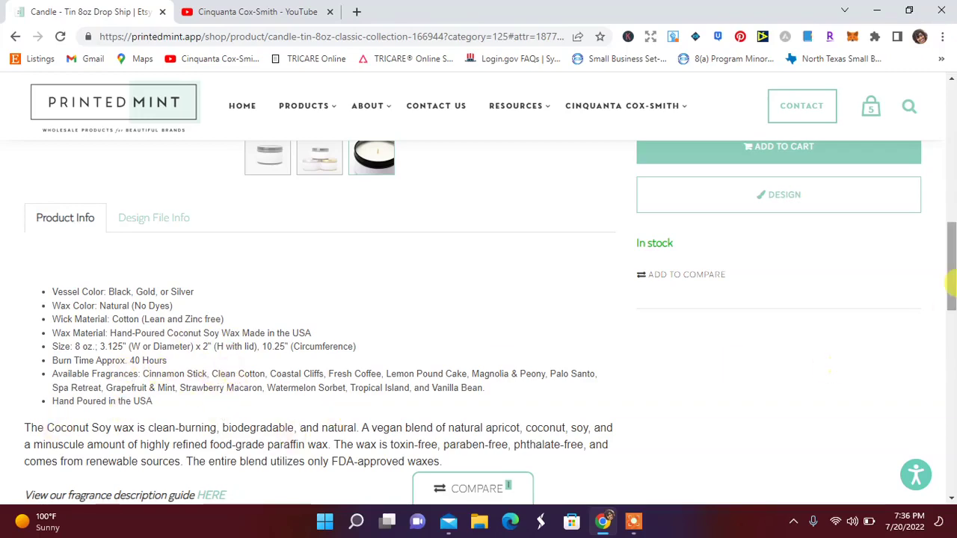
{"action": "scroll", "coordinate": [951, 284], "scroll_direction": "down", "scroll_amount": 3}
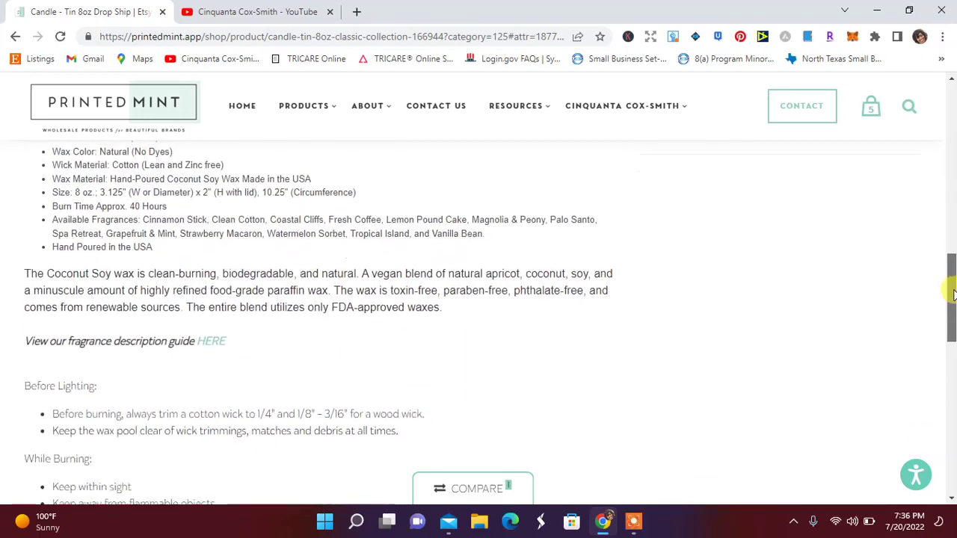
{"action": "left_click_drag", "start_coordinate": [952, 292], "coordinate": [951, 252]}
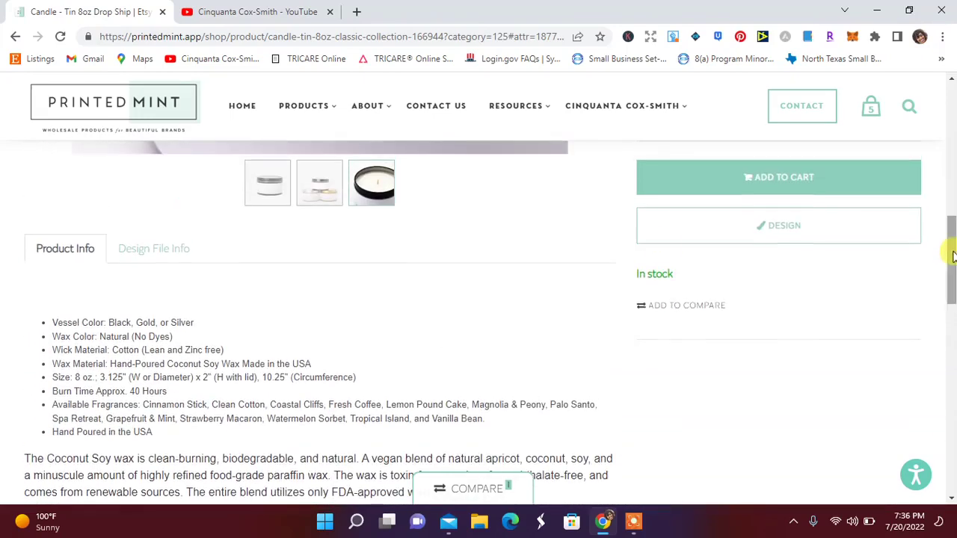
Step: Read the Design File Info label requirements and select the gold tin colour
{"action": "left_click", "coordinate": [149, 249]}
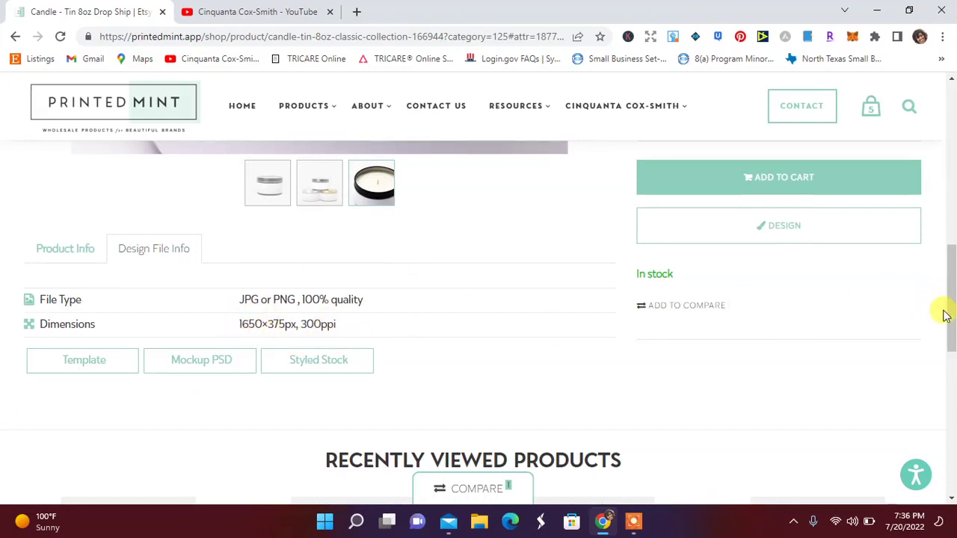
{"action": "left_click_drag", "start_coordinate": [944, 319], "coordinate": [950, 203]}
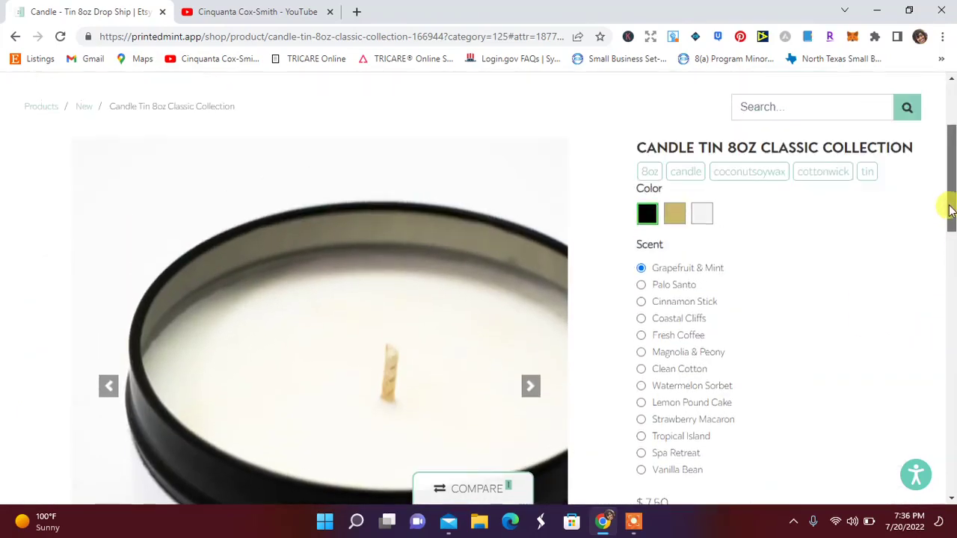
{"action": "left_click", "coordinate": [675, 217]}
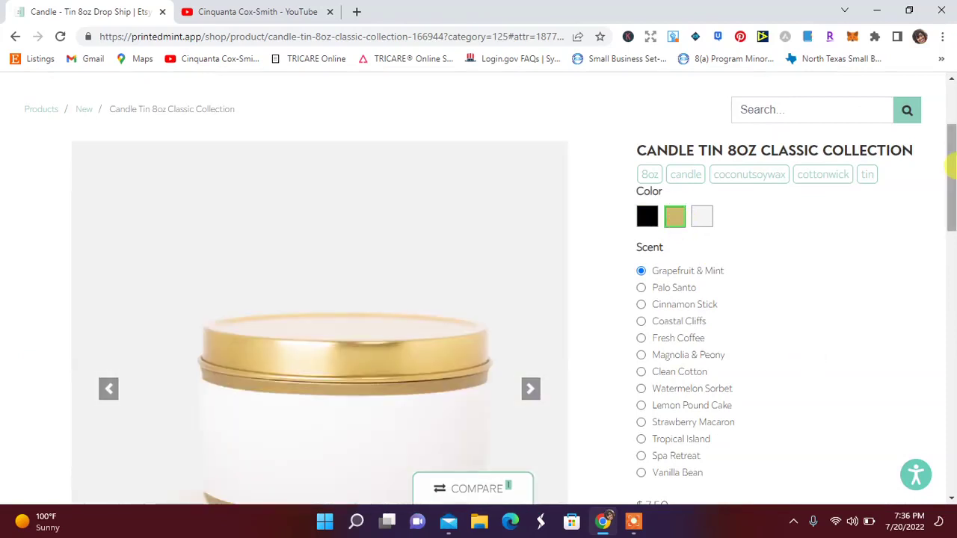
{"action": "left_click_drag", "start_coordinate": [949, 166], "coordinate": [949, 186]}
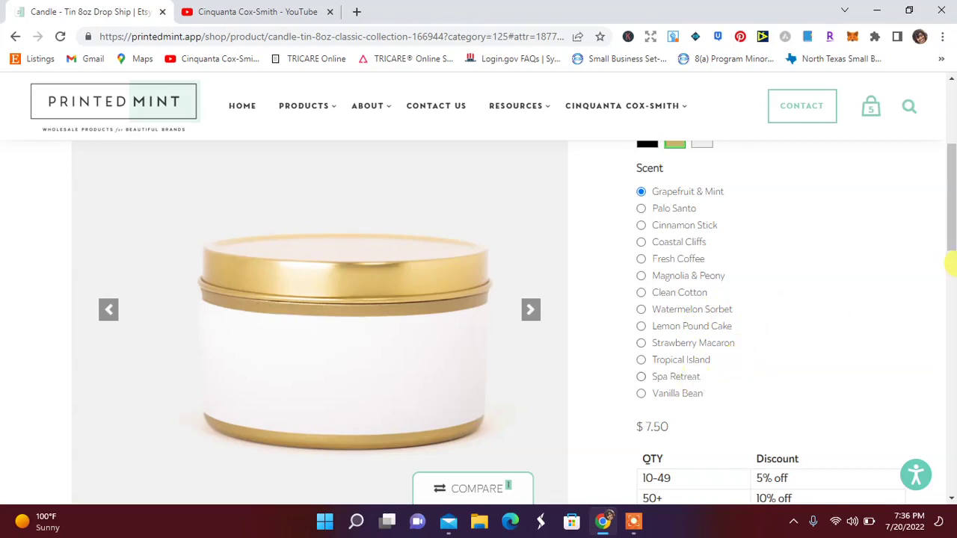
{"action": "left_click_drag", "start_coordinate": [951, 239], "coordinate": [953, 296]}
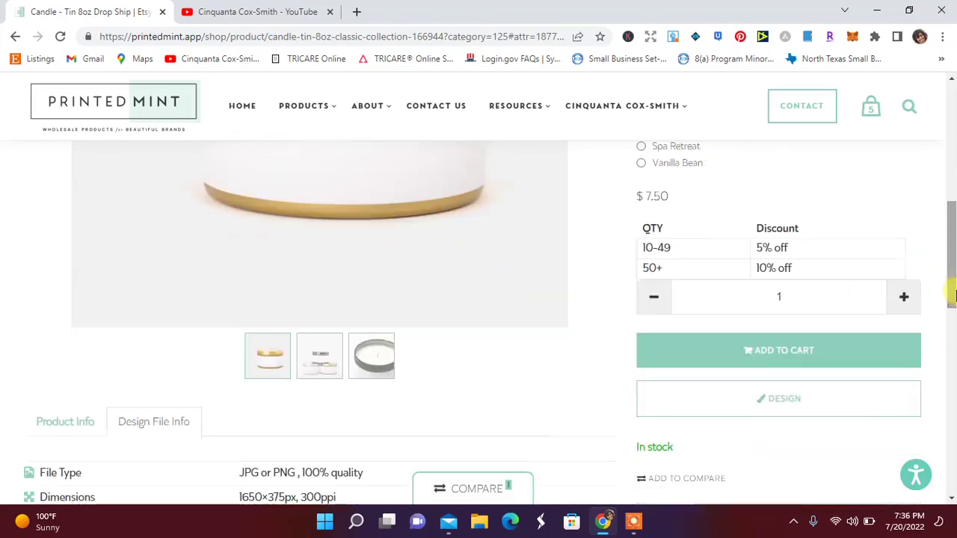
Step: Start a gold-tin label design and upload the Cinquanta 8oz image
{"action": "left_click", "coordinate": [813, 410]}
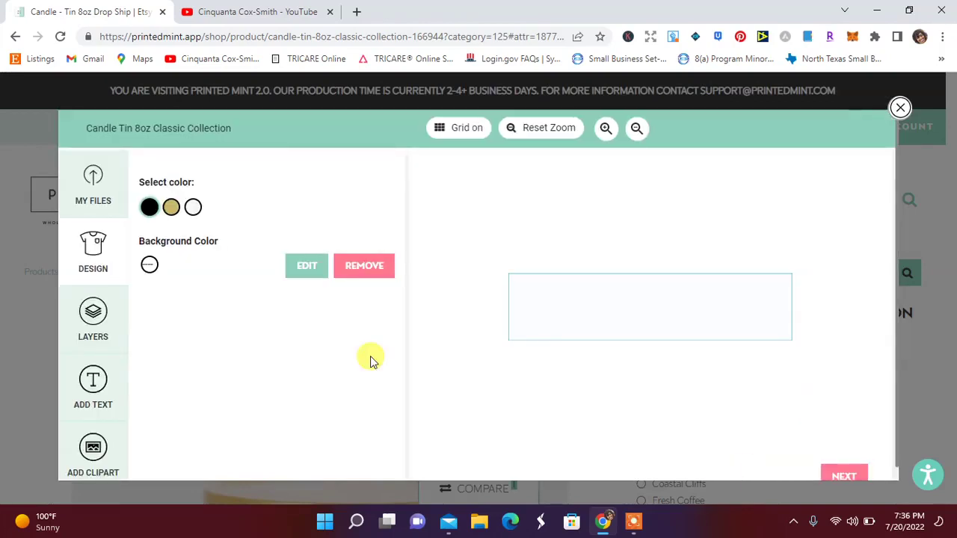
{"action": "left_click", "coordinate": [171, 207]}
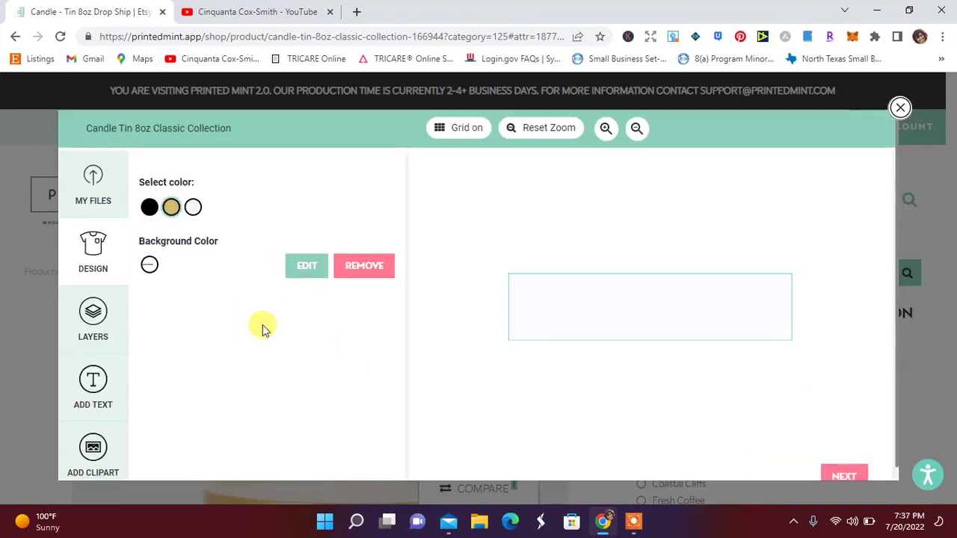
{"action": "left_click", "coordinate": [104, 208]}
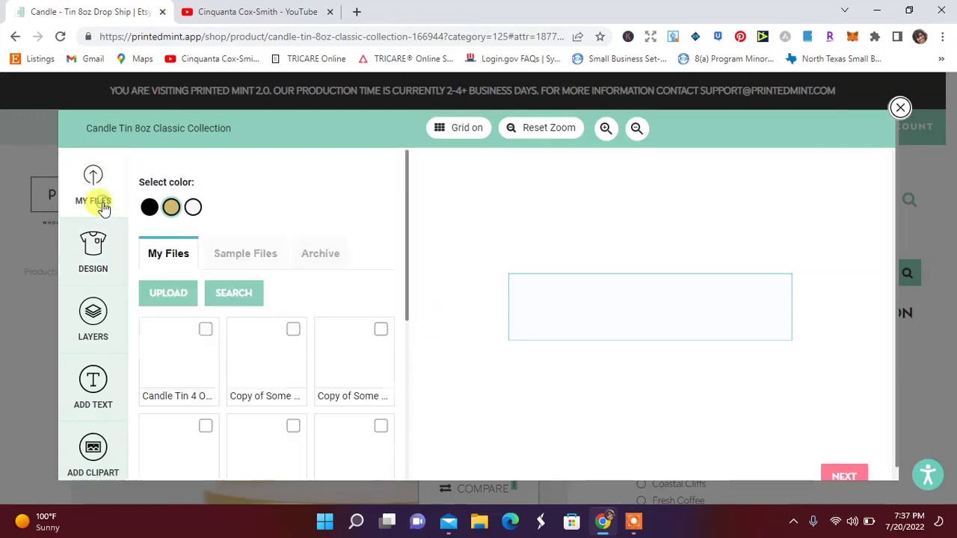
{"action": "left_click", "coordinate": [171, 293]}
{"action": "left_click", "coordinate": [266, 136]}
{"action": "left_click", "coordinate": [358, 310]}
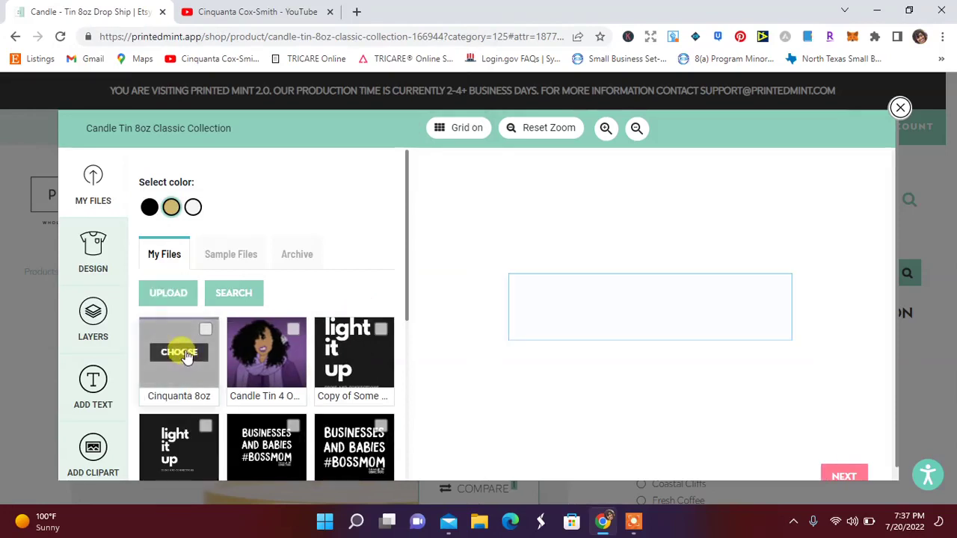
Step: Place the Cinquanta design on the label, enlarge it, and centre it horizontally
{"action": "left_click", "coordinate": [179, 353]}
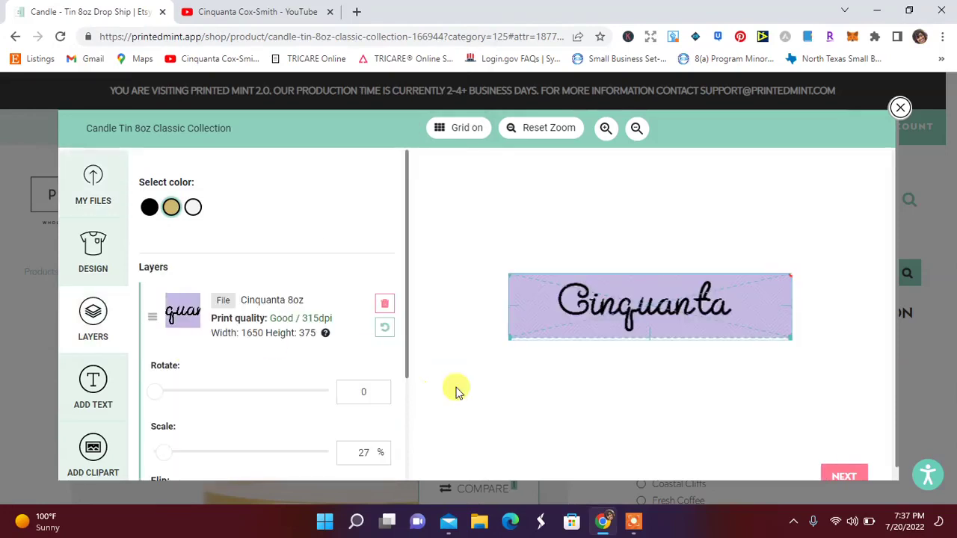
{"action": "left_click_drag", "start_coordinate": [533, 314], "coordinate": [540, 320]}
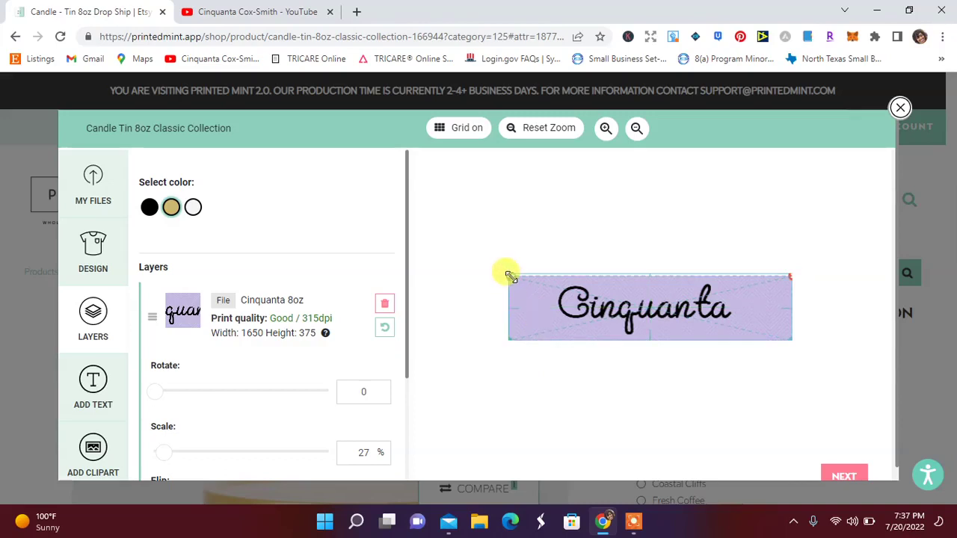
{"action": "left_click_drag", "start_coordinate": [510, 276], "coordinate": [496, 274]}
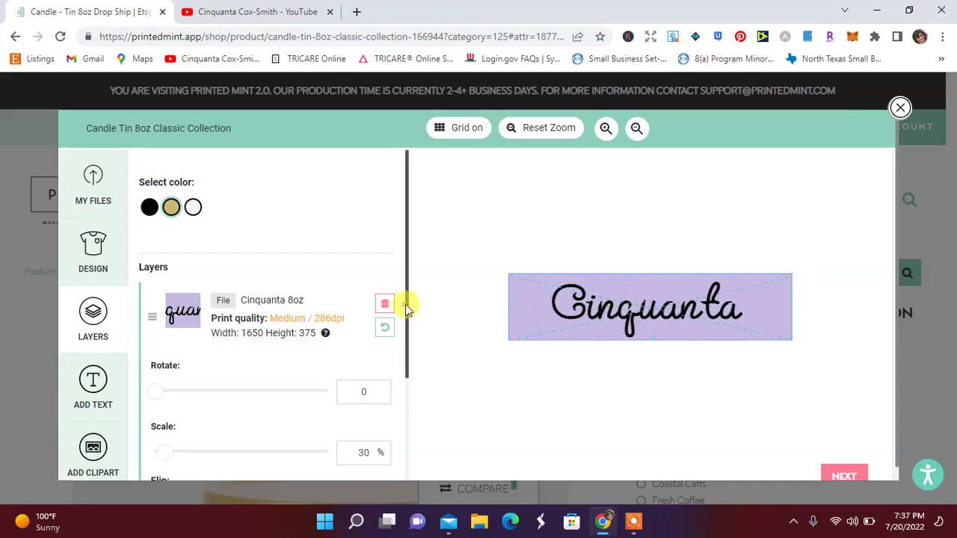
{"action": "left_click_drag", "start_coordinate": [405, 307], "coordinate": [402, 406]}
{"action": "left_click", "coordinate": [196, 405]}
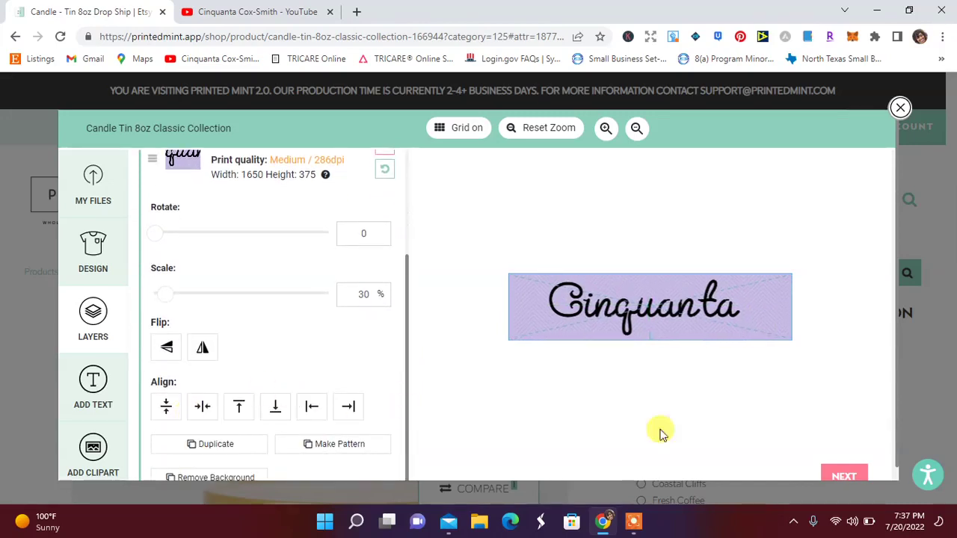
Step: Preview the mockup and save it as 'Cinquanta Candle Tin 8oz Classic Collection', opening its page
{"action": "left_click", "coordinate": [838, 474]}
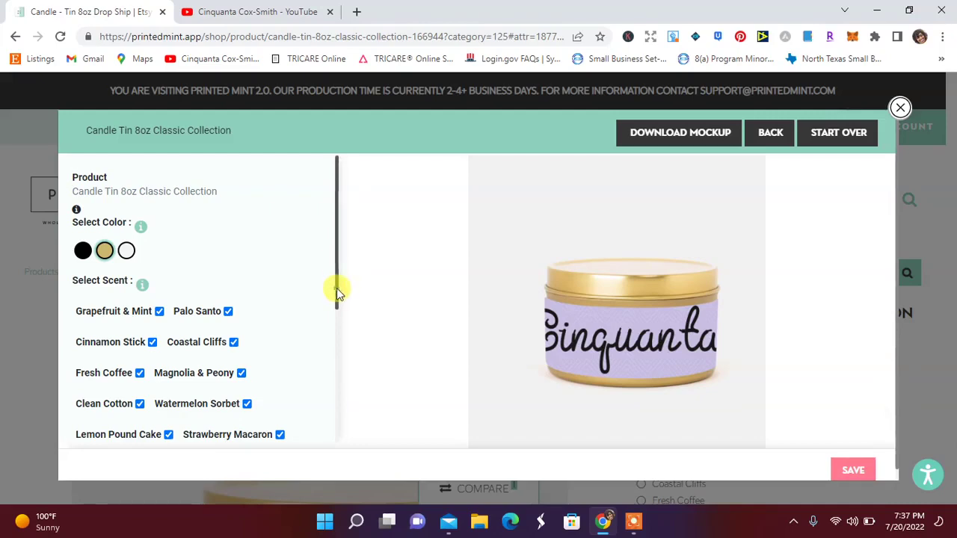
{"action": "left_click_drag", "start_coordinate": [336, 292], "coordinate": [338, 426]}
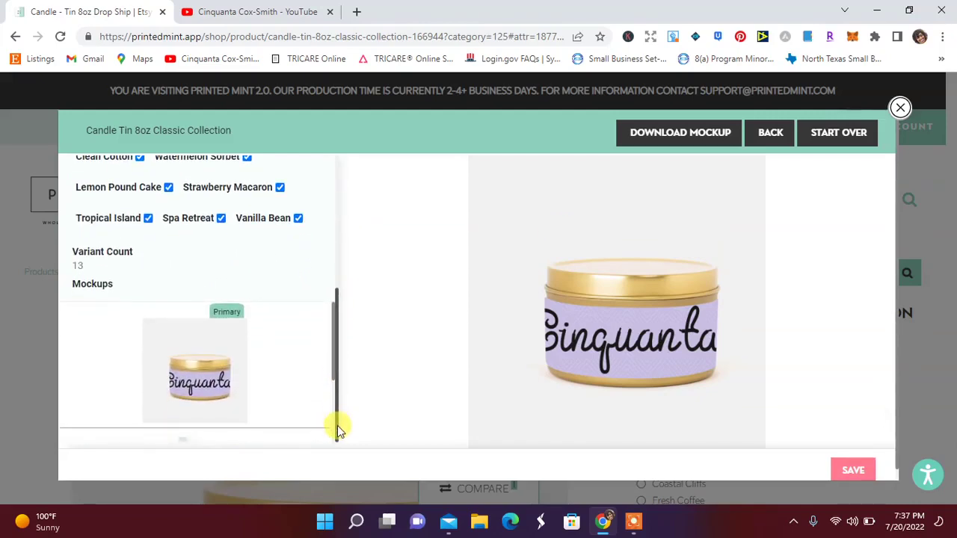
{"action": "left_click", "coordinate": [859, 469]}
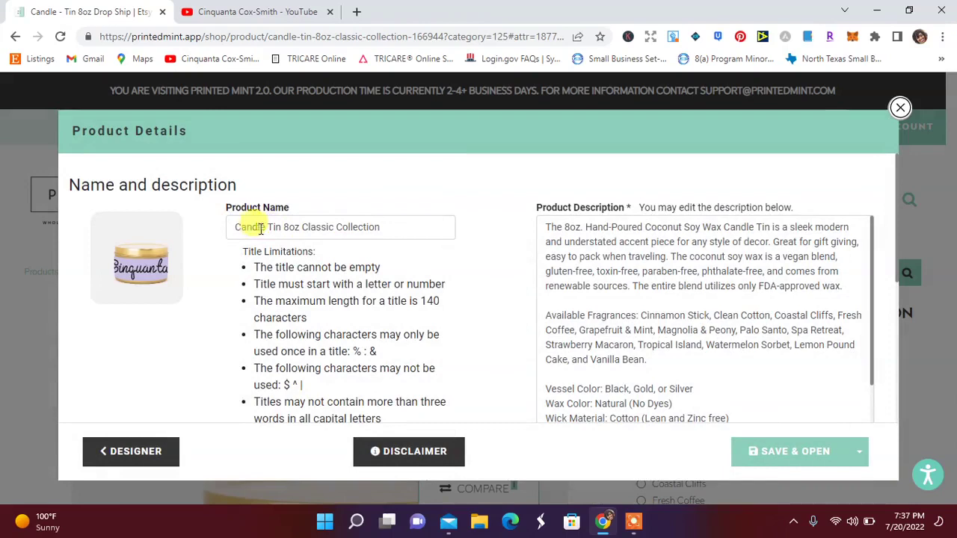
{"action": "left_click", "coordinate": [237, 229]}
{"action": "type", "text": "Cinquanta"}
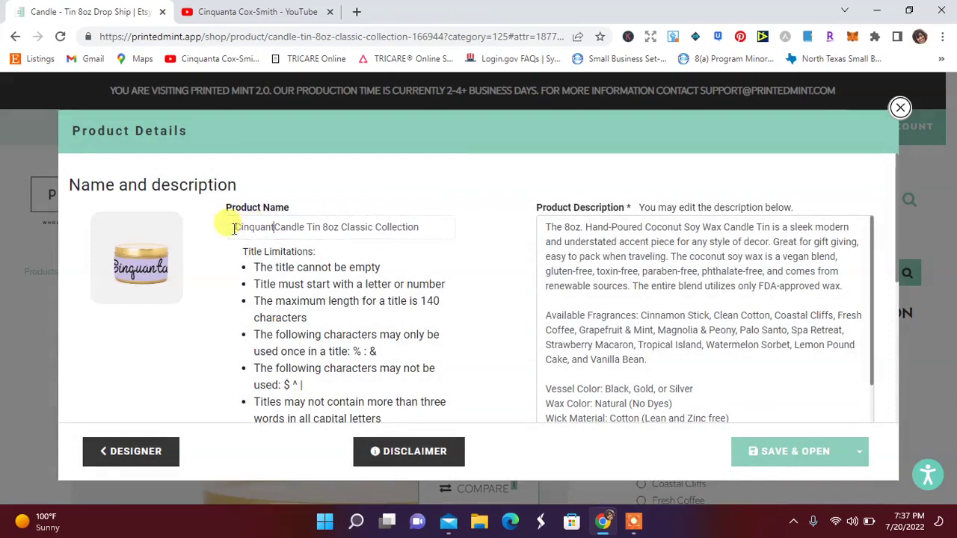
{"action": "type", "text": " C"}
{"action": "key", "text": "BackSpace"}
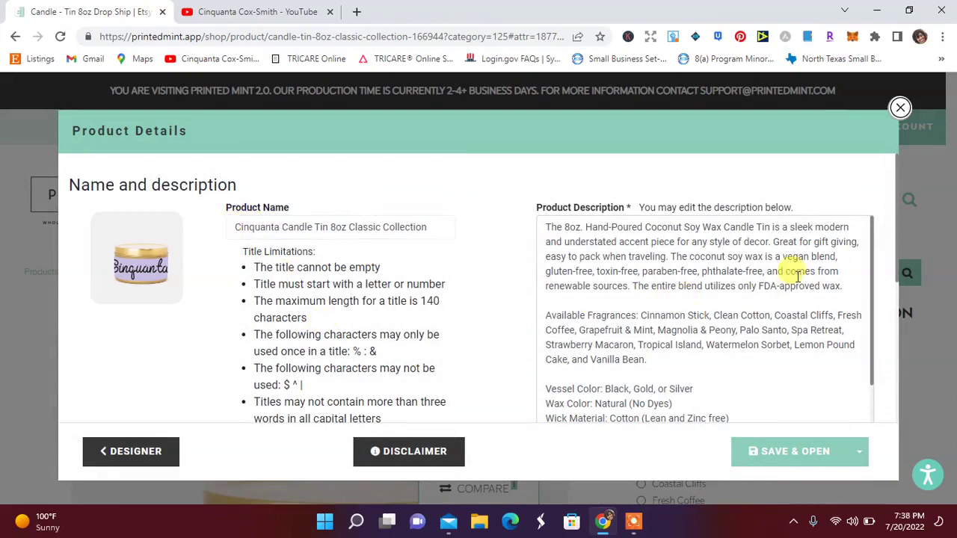
{"action": "left_click_drag", "start_coordinate": [873, 299], "coordinate": [871, 353]}
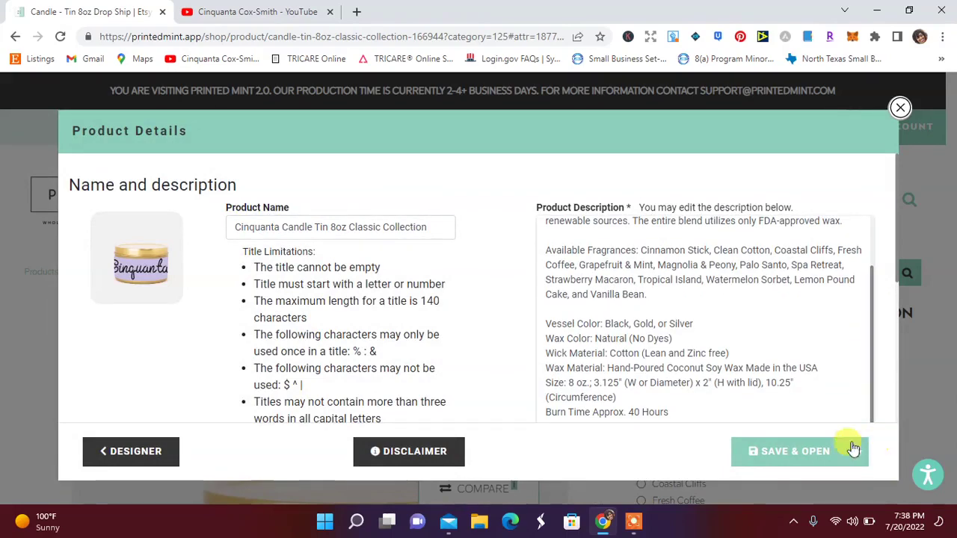
{"action": "left_click", "coordinate": [807, 451]}
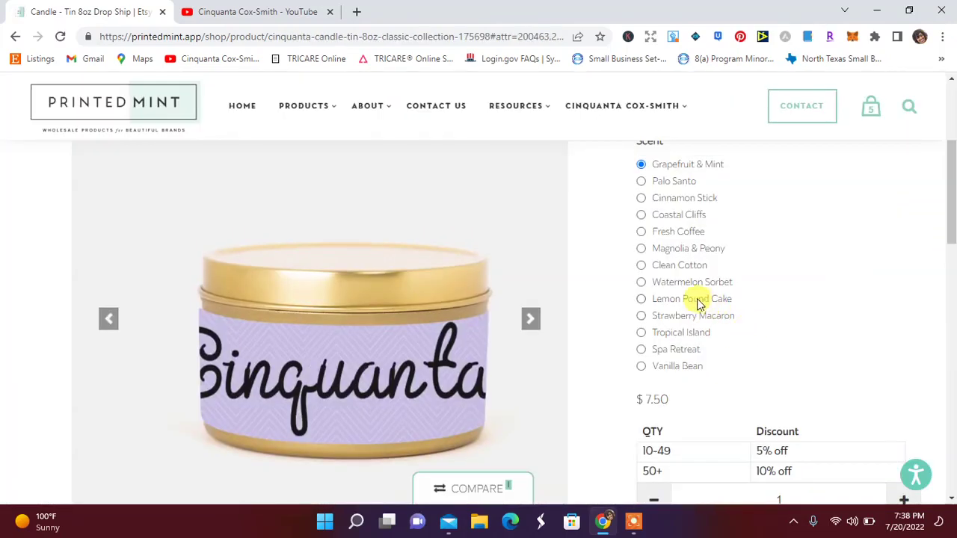
Step: Add the Lemon Pound Cake gold Cinquanta tin to the cart and return to New Products
{"action": "left_click", "coordinate": [696, 302]}
{"action": "scroll", "coordinate": [822, 291], "scroll_direction": "down", "scroll_amount": 4}
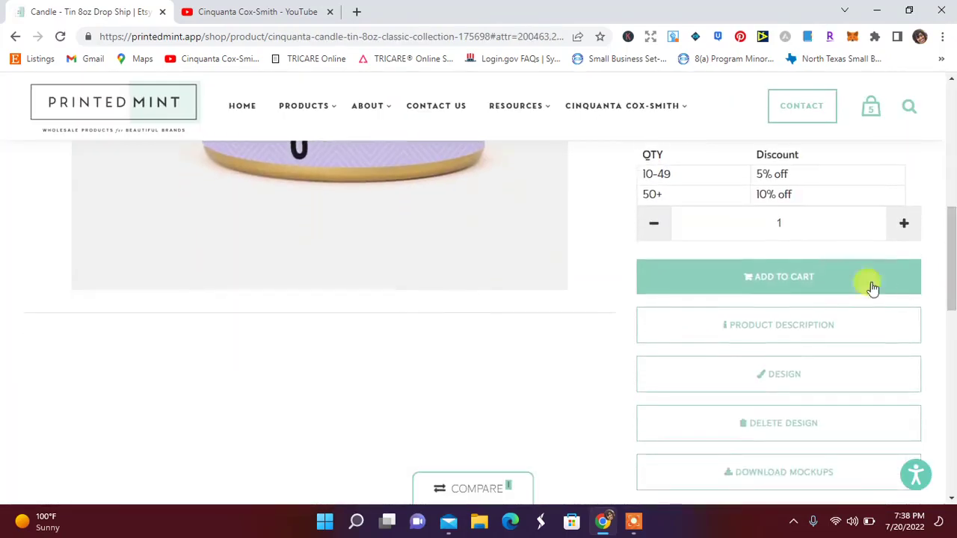
{"action": "left_click", "coordinate": [816, 292]}
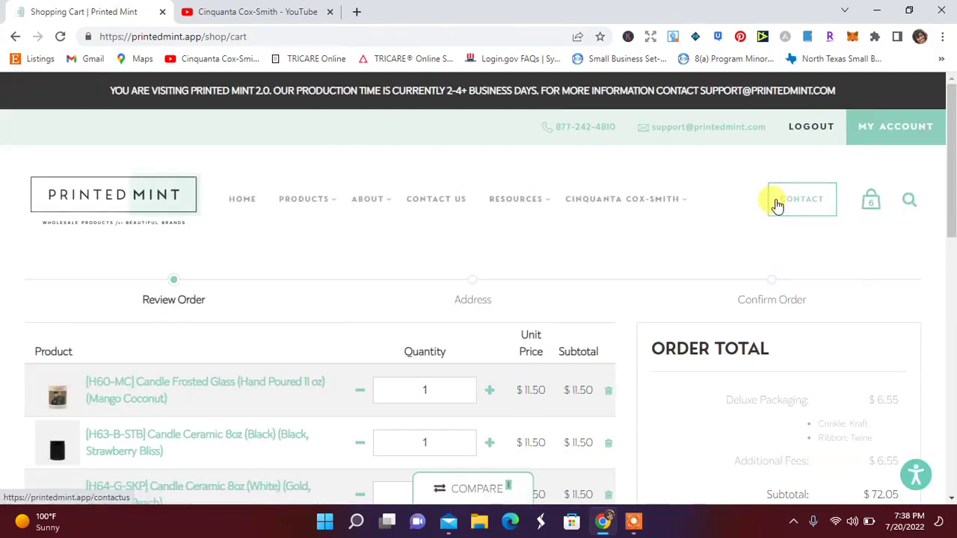
{"action": "mouse_move", "coordinate": [304, 199]}
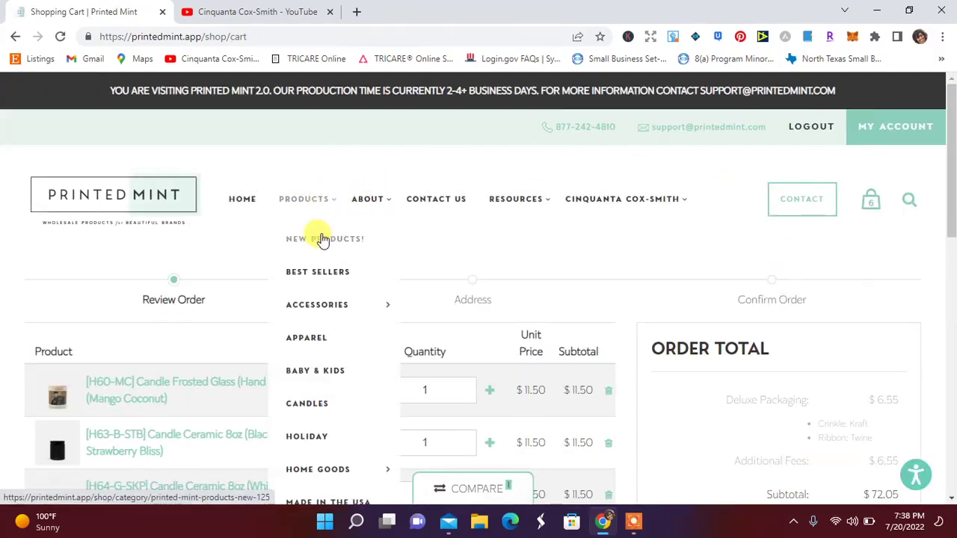
{"action": "left_click", "coordinate": [322, 239]}
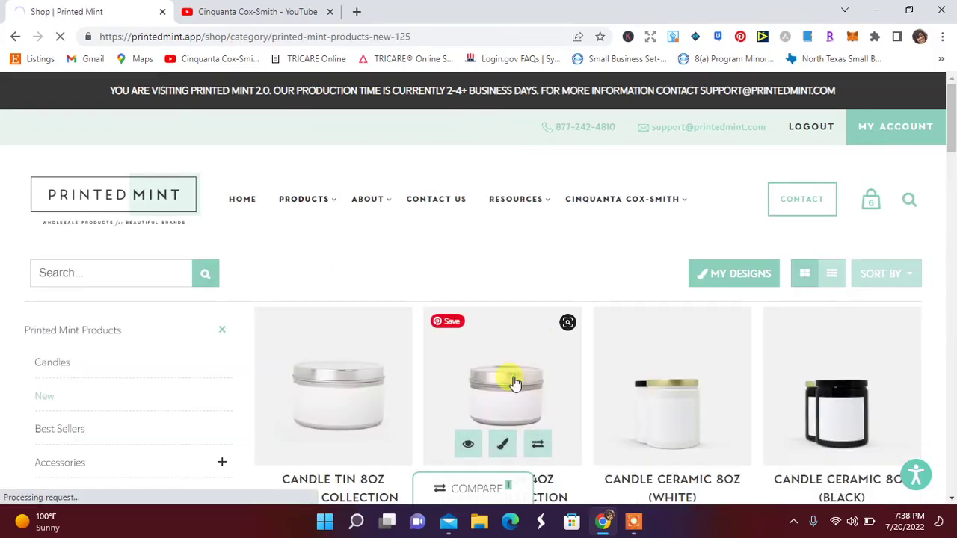
{"action": "scroll", "coordinate": [513, 381], "scroll_direction": "down", "scroll_amount": 3}
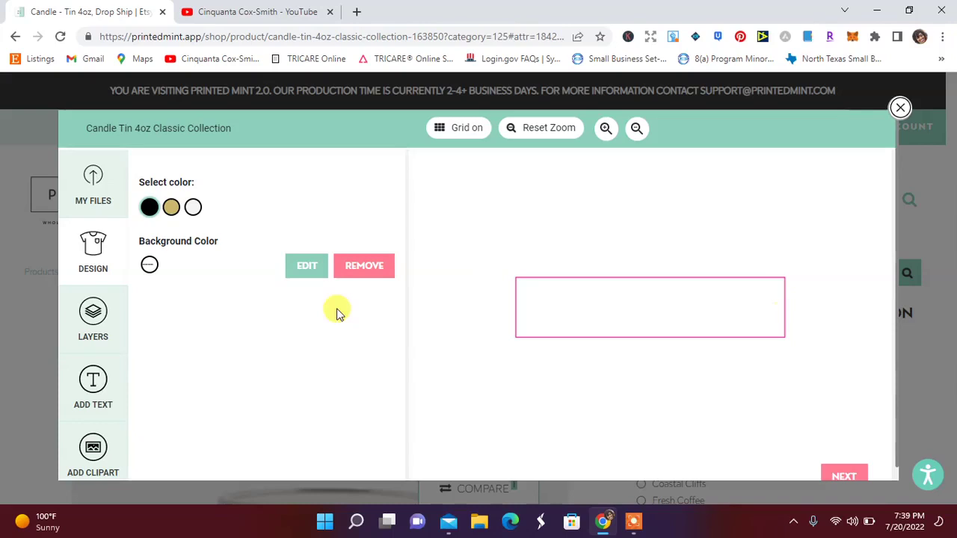
Step: Make the 4oz tin silver and place the Candle Tin 4 Oz portrait design on its label
{"action": "left_click", "coordinate": [193, 207]}
{"action": "left_click", "coordinate": [92, 199]}
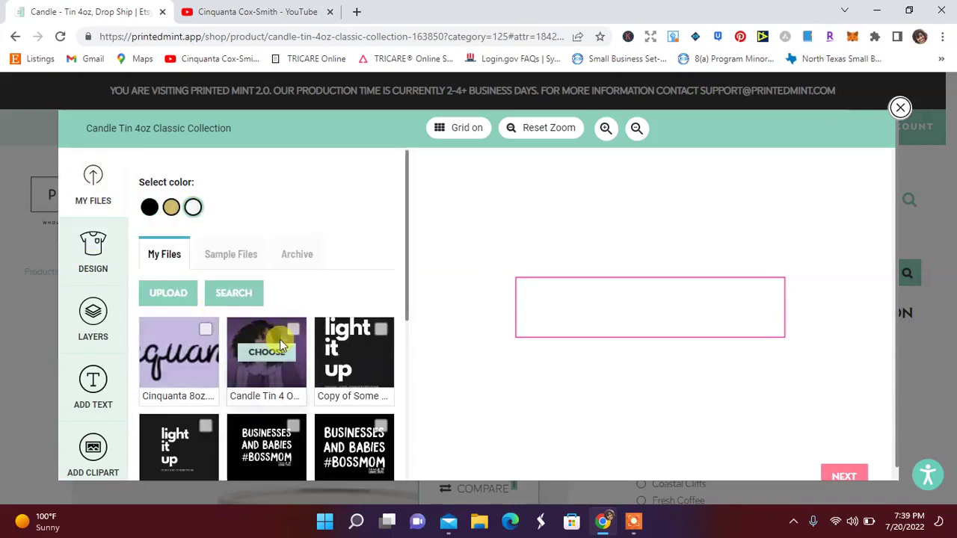
{"action": "left_click", "coordinate": [271, 350]}
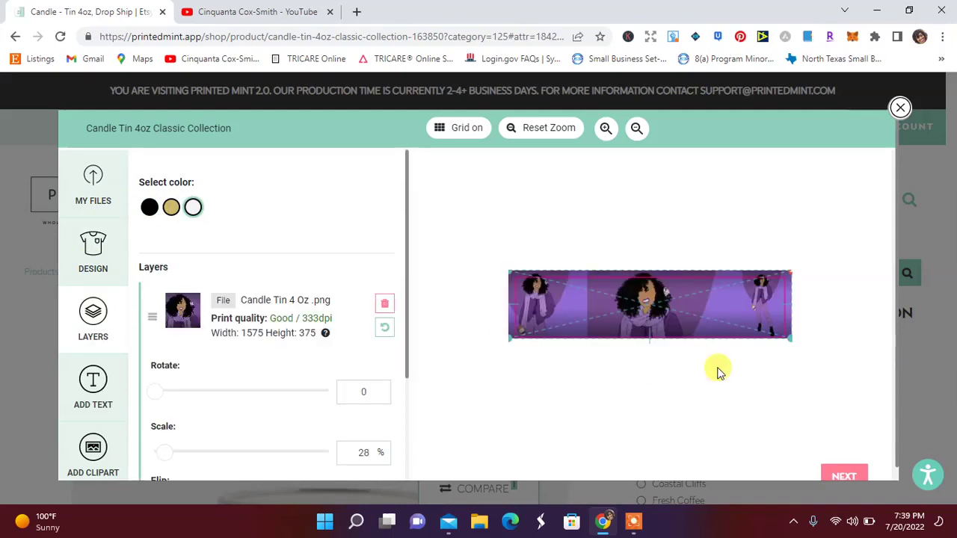
{"action": "left_click_drag", "start_coordinate": [683, 312], "coordinate": [683, 314]}
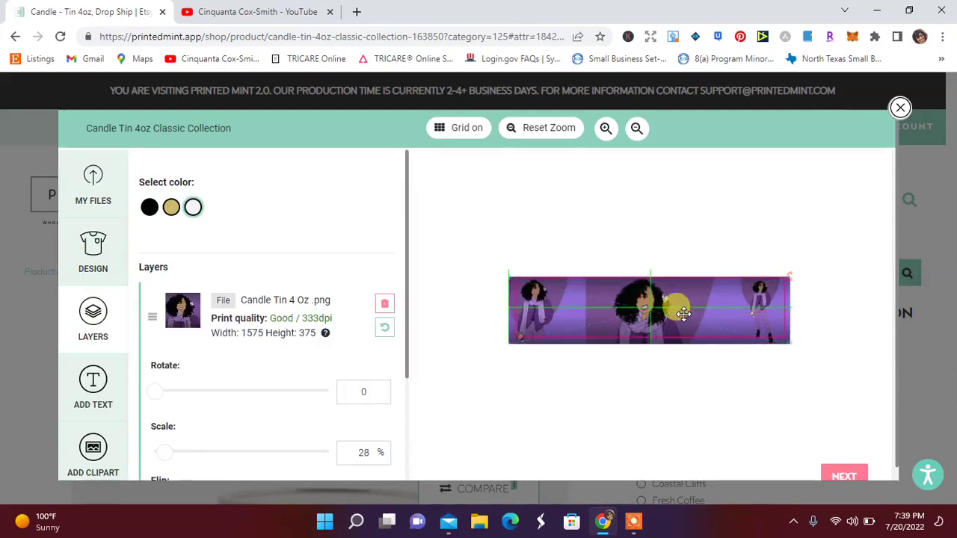
Step: Preview and save the silver tin as 'December Candle Tin 4oz Classic Collection', opening its page
{"action": "left_click", "coordinate": [845, 471]}
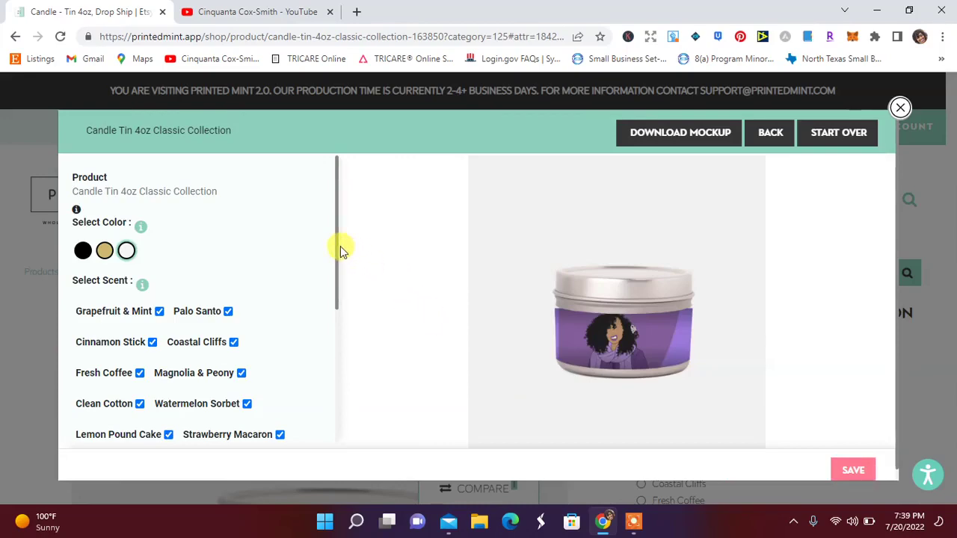
{"action": "scroll", "coordinate": [337, 249], "scroll_direction": "down", "scroll_amount": 3}
{"action": "left_click", "coordinate": [849, 473]}
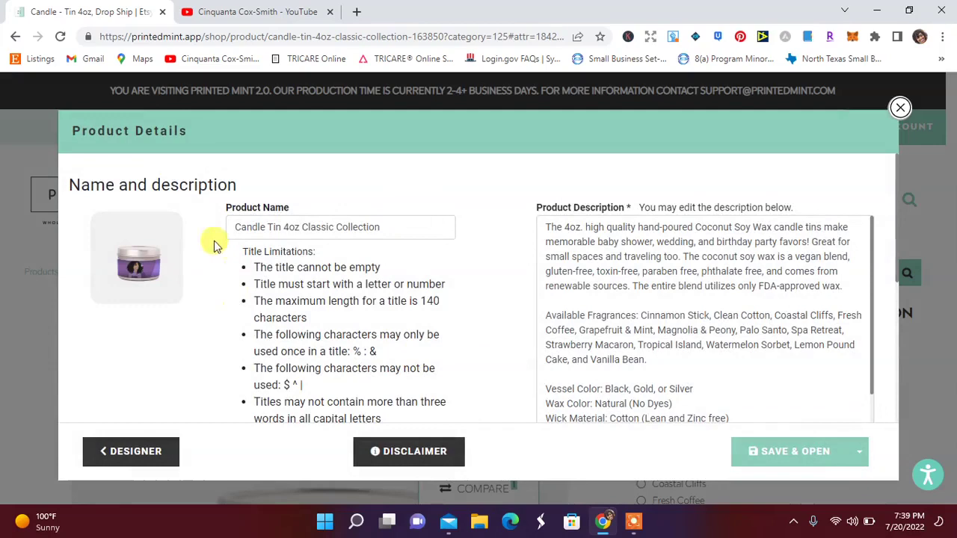
{"action": "left_click", "coordinate": [763, 444]}
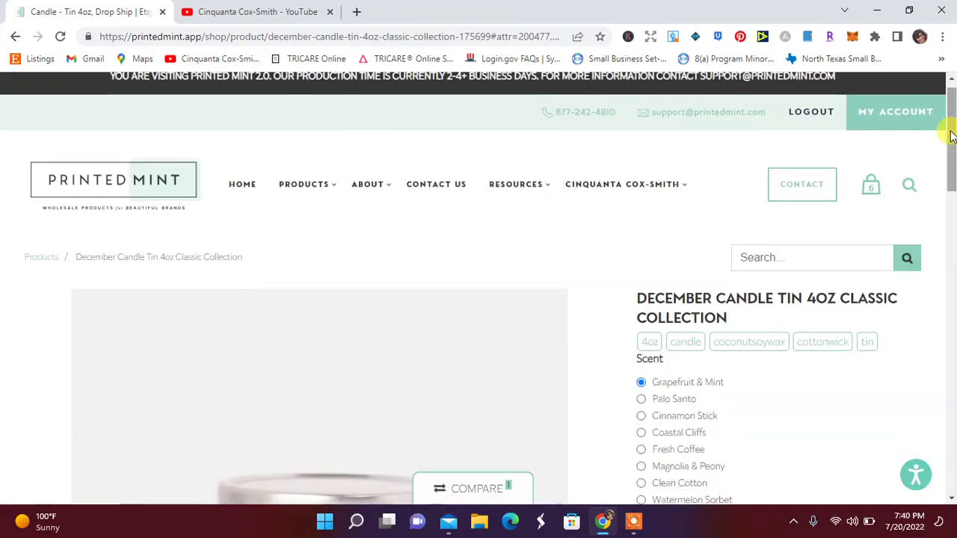
{"action": "left_click_drag", "start_coordinate": [950, 127], "coordinate": [949, 183]}
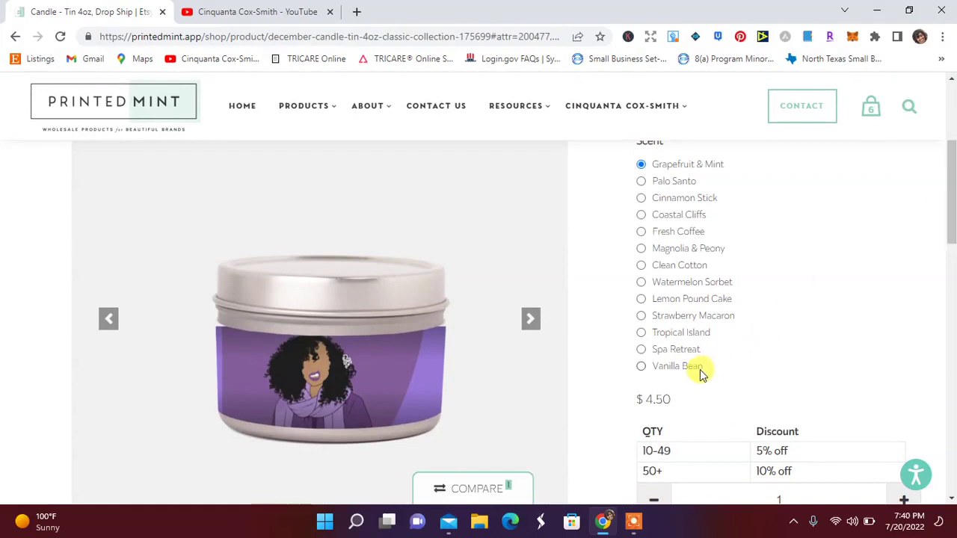
Step: Settle on the Tropical Island scent for the December 4oz tin and add it to the cart
{"action": "left_click", "coordinate": [669, 285]}
{"action": "mouse_move", "coordinate": [951, 202]}
{"action": "left_mouse_down"}
{"action": "mouse_move", "coordinate": [950, 284]}
{"action": "mouse_move", "coordinate": [951, 218]}
{"action": "left_mouse_up"}
{"action": "left_click", "coordinate": [673, 186]}
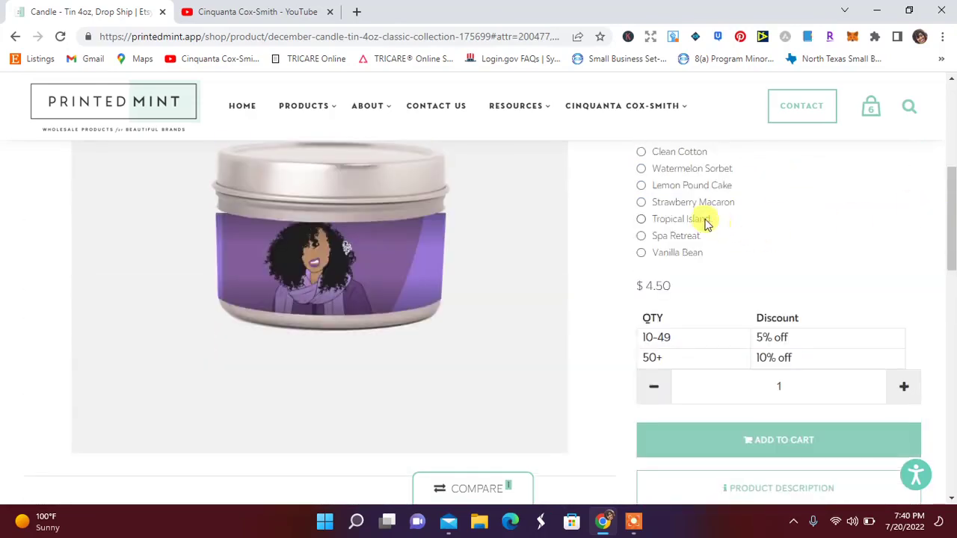
{"action": "left_click", "coordinate": [702, 222]}
{"action": "scroll", "coordinate": [658, 213], "scroll_direction": "up", "scroll_amount": 2}
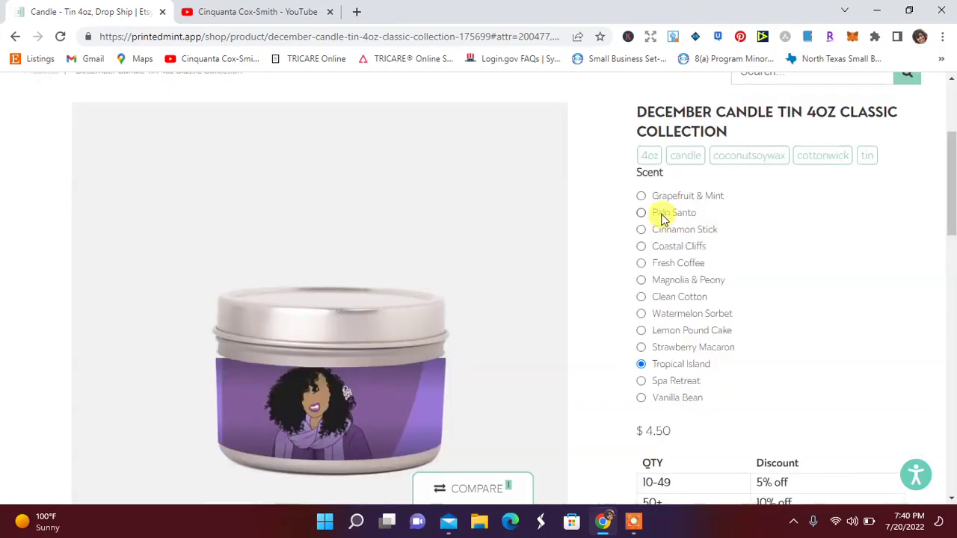
{"action": "scroll", "coordinate": [653, 214], "scroll_direction": "down", "scroll_amount": 4}
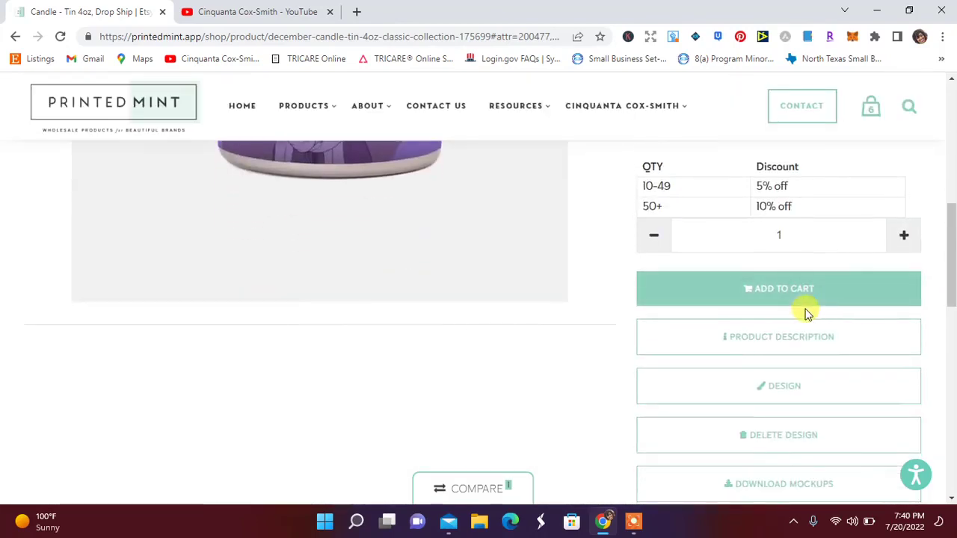
{"action": "left_click", "coordinate": [791, 301]}
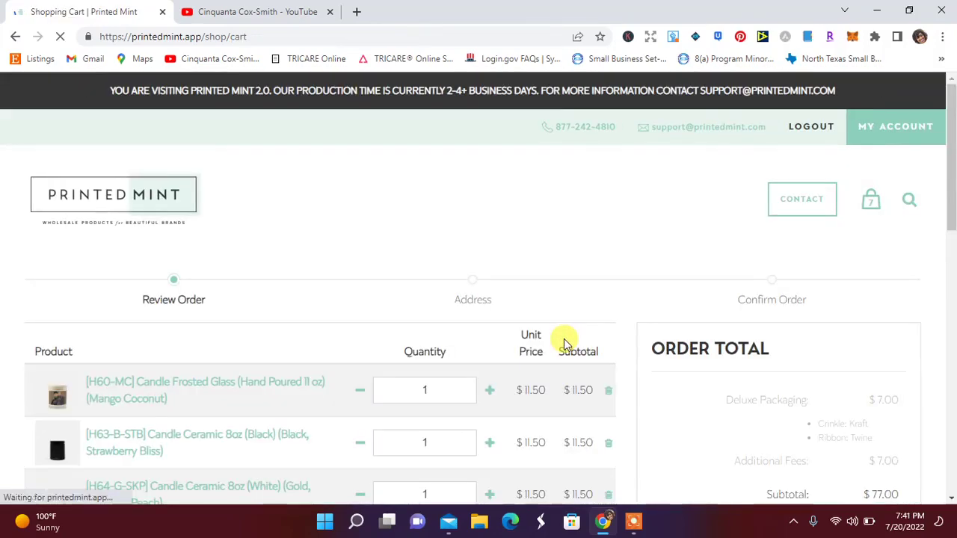
{"action": "left_click_drag", "start_coordinate": [949, 173], "coordinate": [953, 220]}
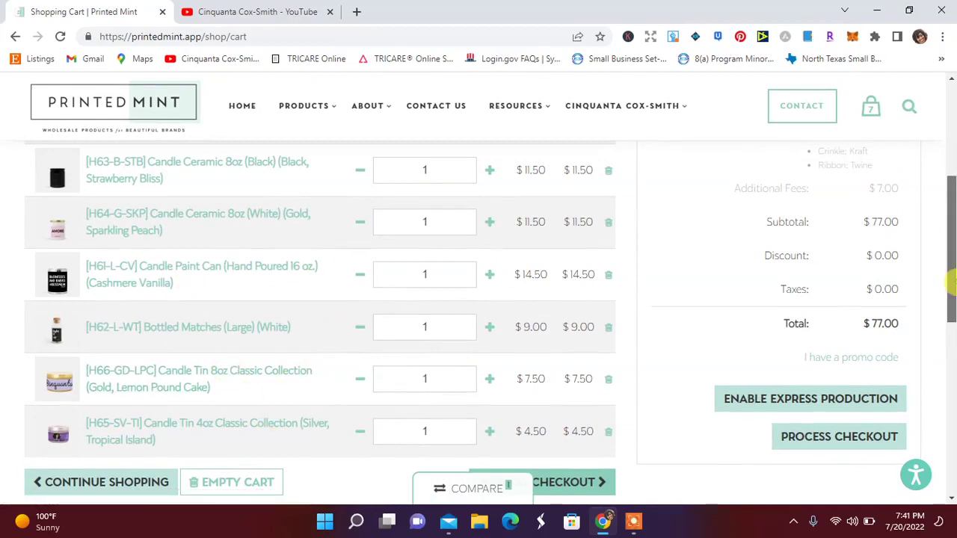
{"action": "left_click_drag", "start_coordinate": [951, 271], "coordinate": [949, 254]}
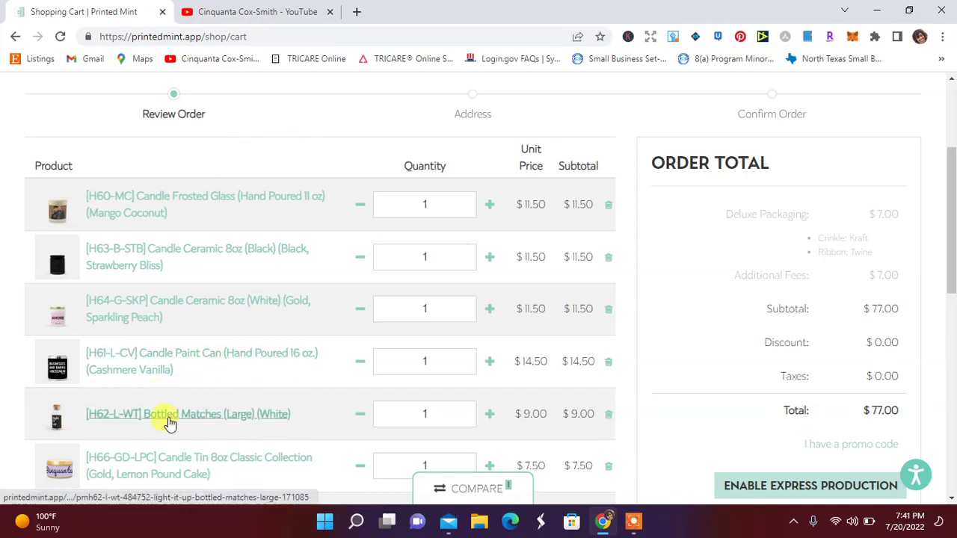
{"action": "scroll", "coordinate": [706, 311], "scroll_direction": "down", "scroll_amount": 2}
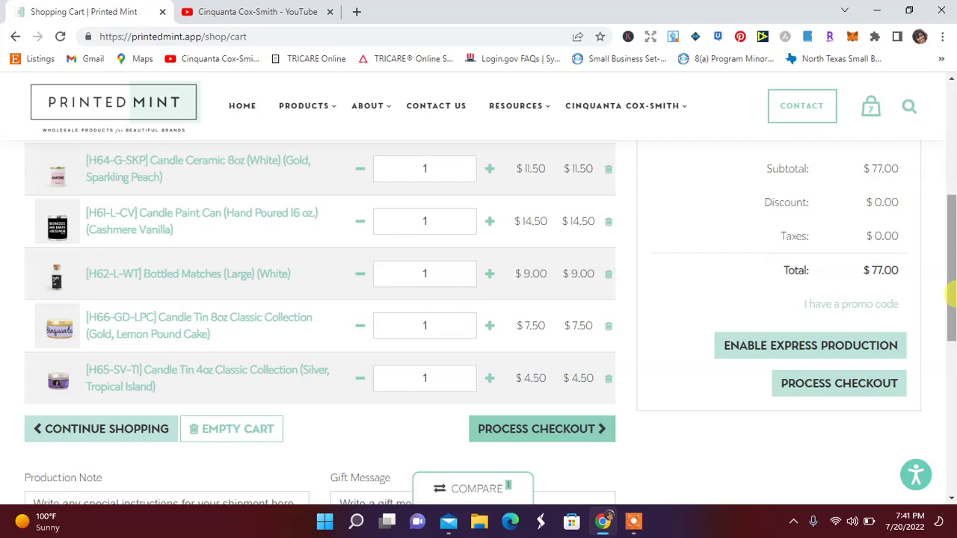
{"action": "left_click_drag", "start_coordinate": [950, 295], "coordinate": [949, 96]}
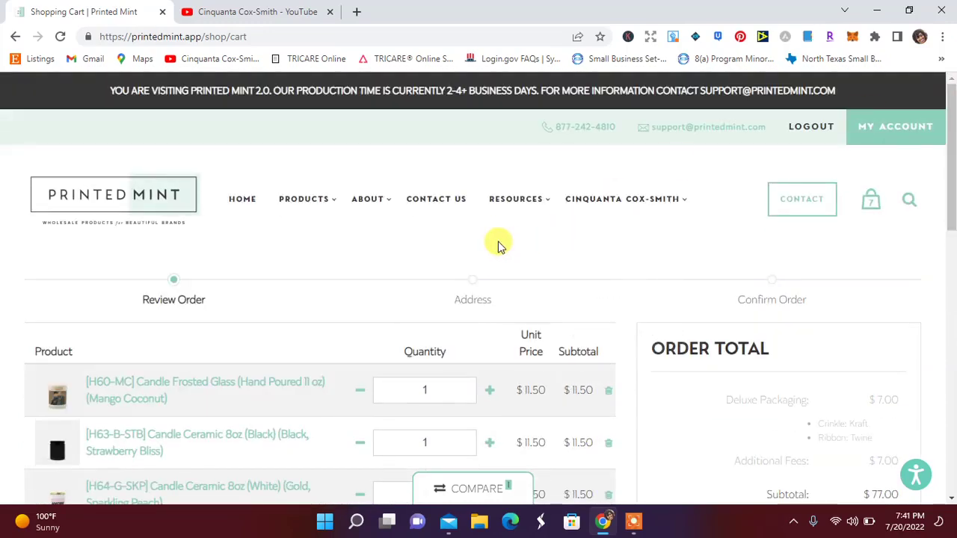